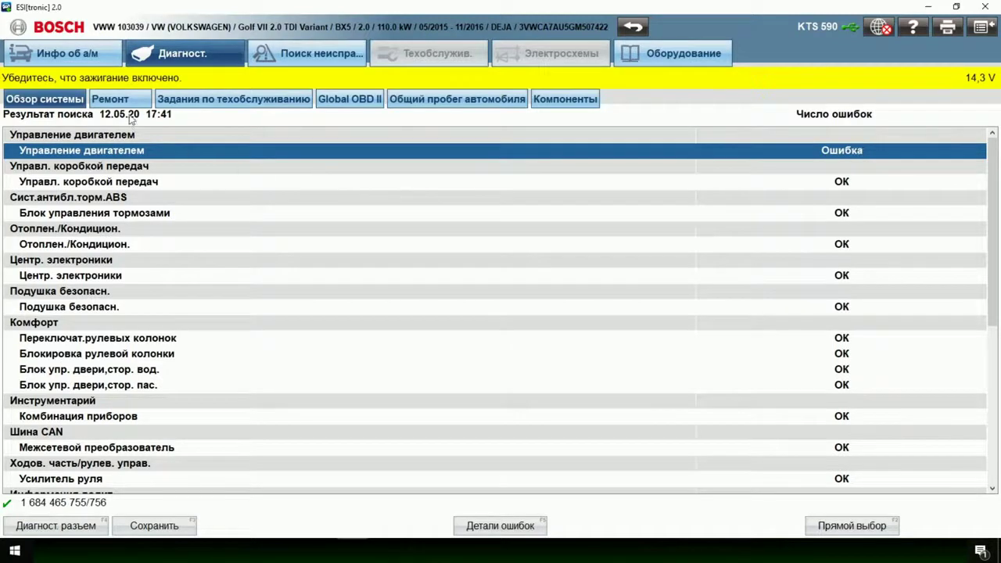
- Open the repair diagnostics for engine control unit "Управление двигателем 1" with system "Дизель, EDC 17C64 UDS" and acknowledge the start-stop warning
left_click(122, 99)
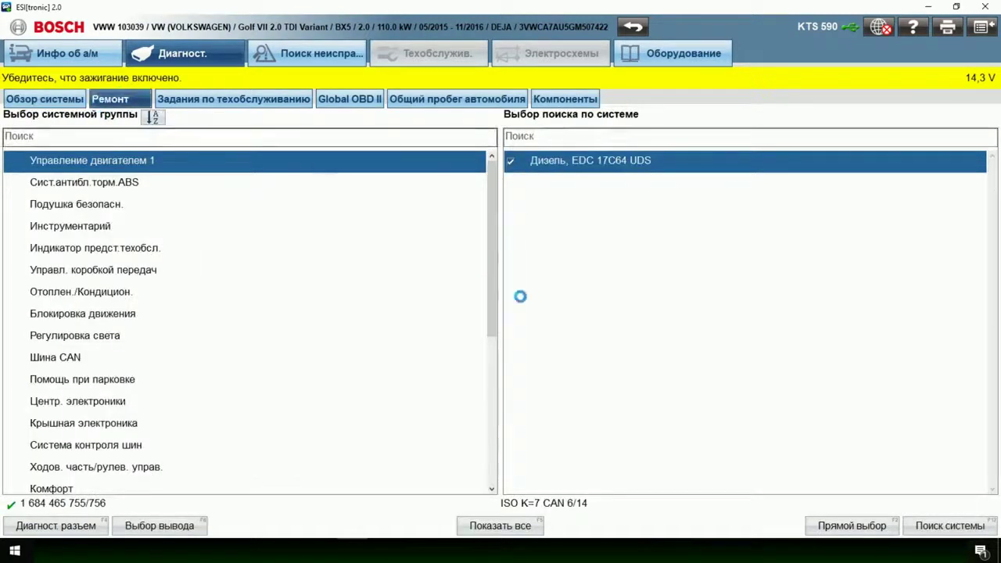
left_click(876, 527)
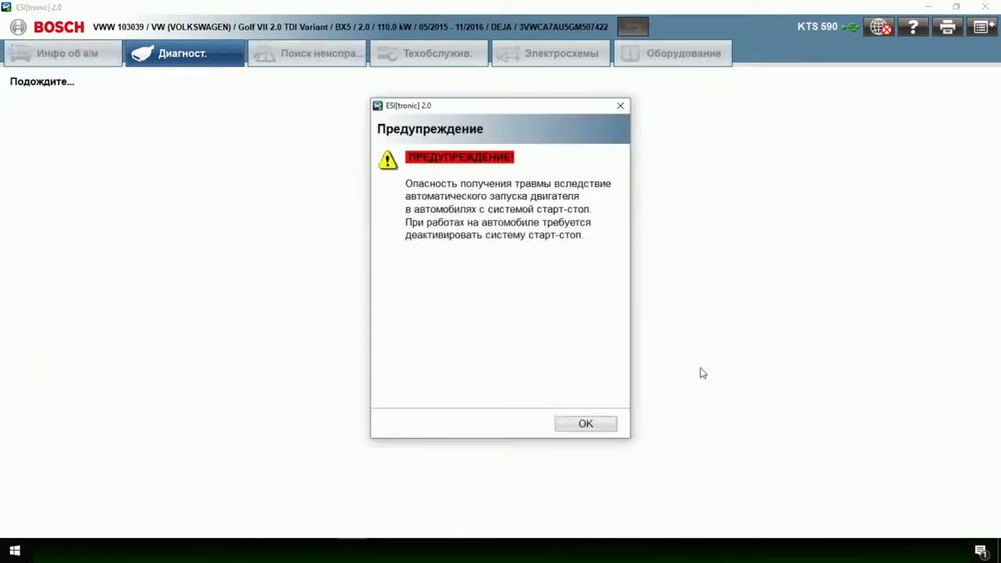
left_click(587, 425)
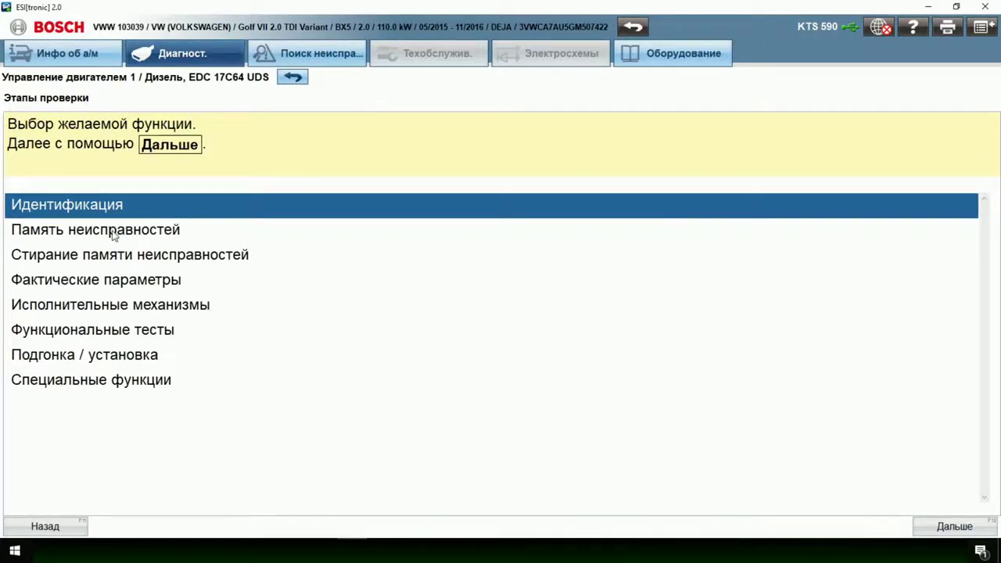
- Read the engine fault memory "Память неисправностей", examine the details of the stored P030200 fault, and return to the function list
left_click(114, 235)
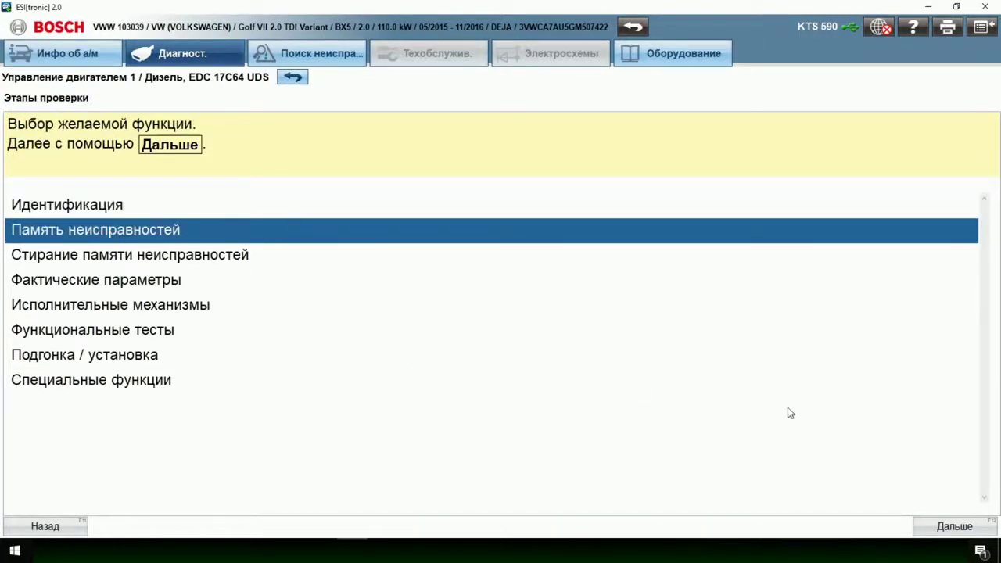
left_click(956, 525)
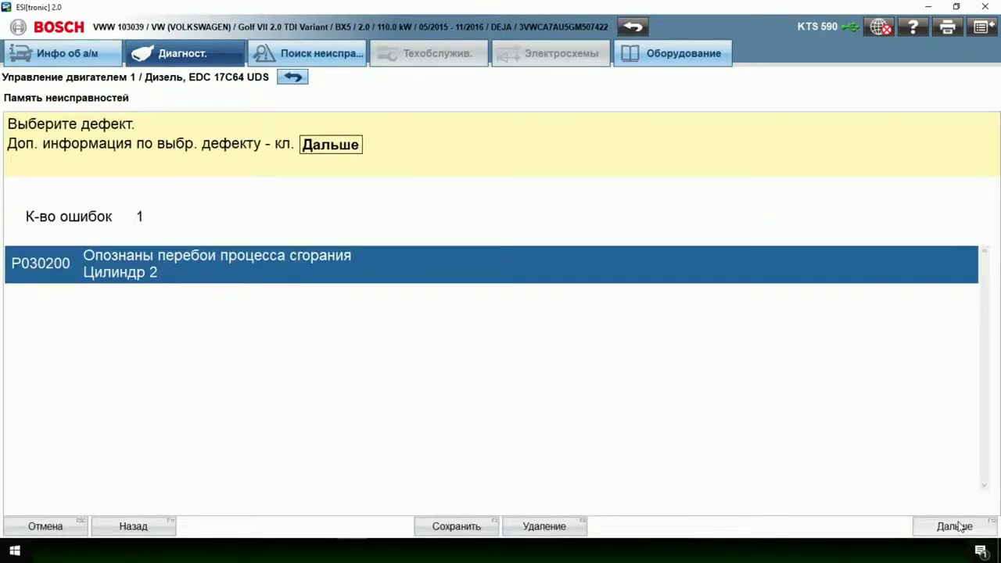
left_click(956, 525)
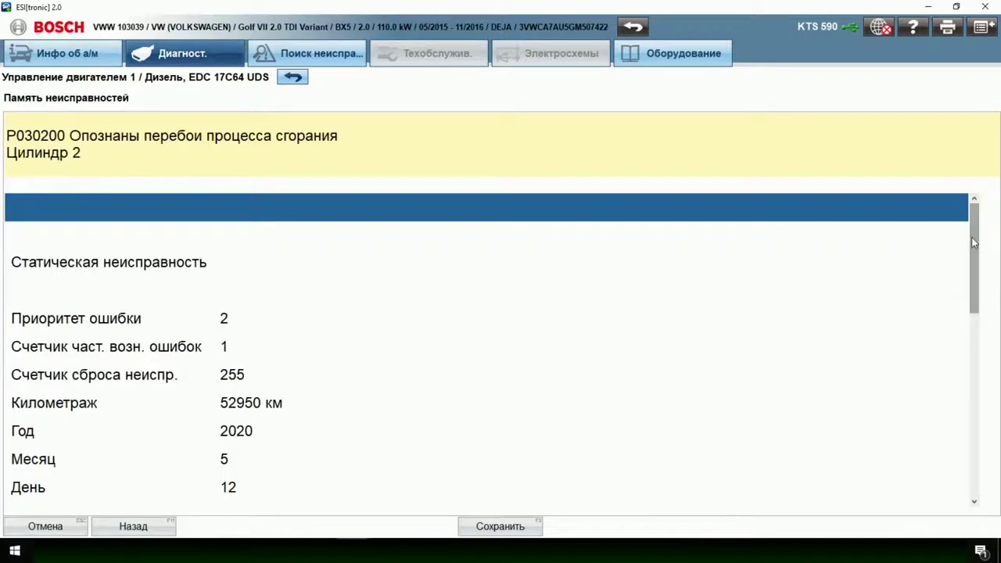
scroll(987, 242, "down", 4)
scroll(495, 349, "down", 6)
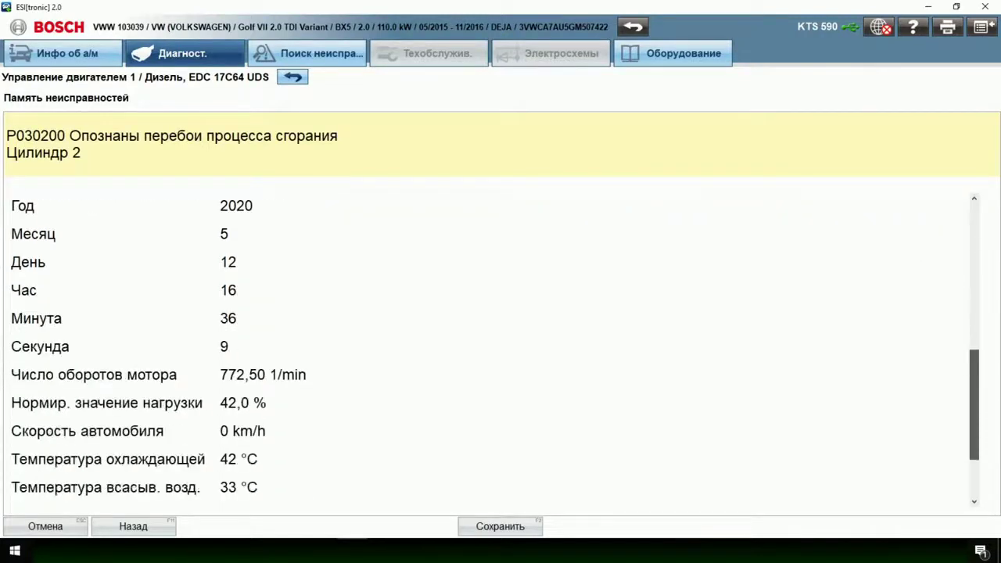
scroll(495, 349, "up", 4)
scroll(987, 235, "up", 6)
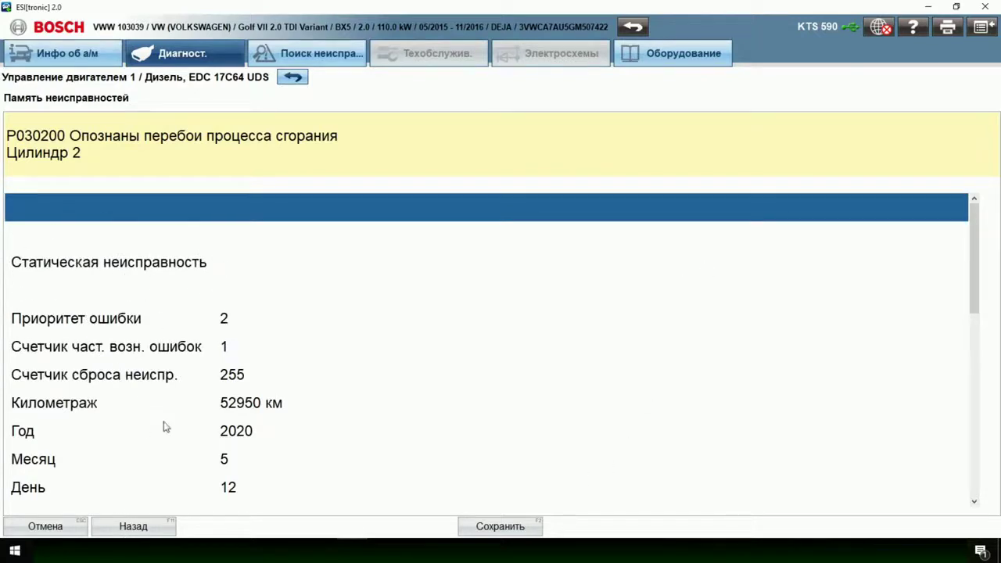
left_click(136, 526)
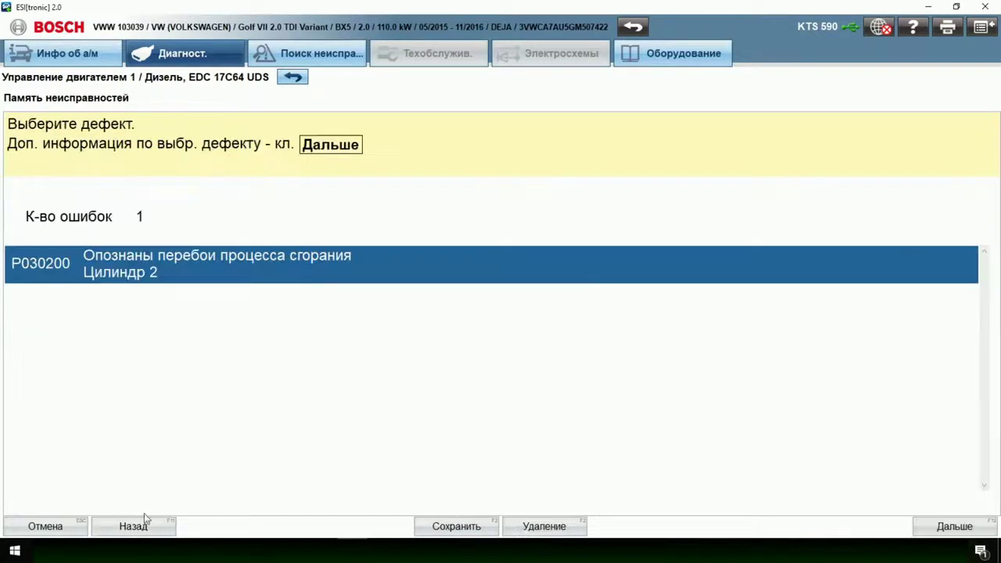
left_click(138, 527)
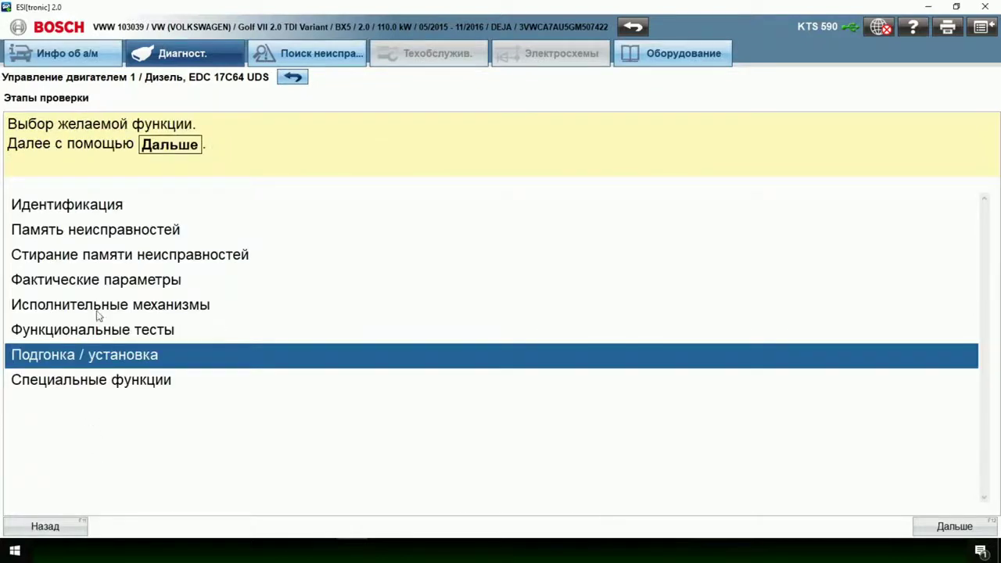
- Open "Фактические параметры" with the group "Все фактические значения" and select the engine speed parameter "Число оборотов мотора"
left_click(100, 283)
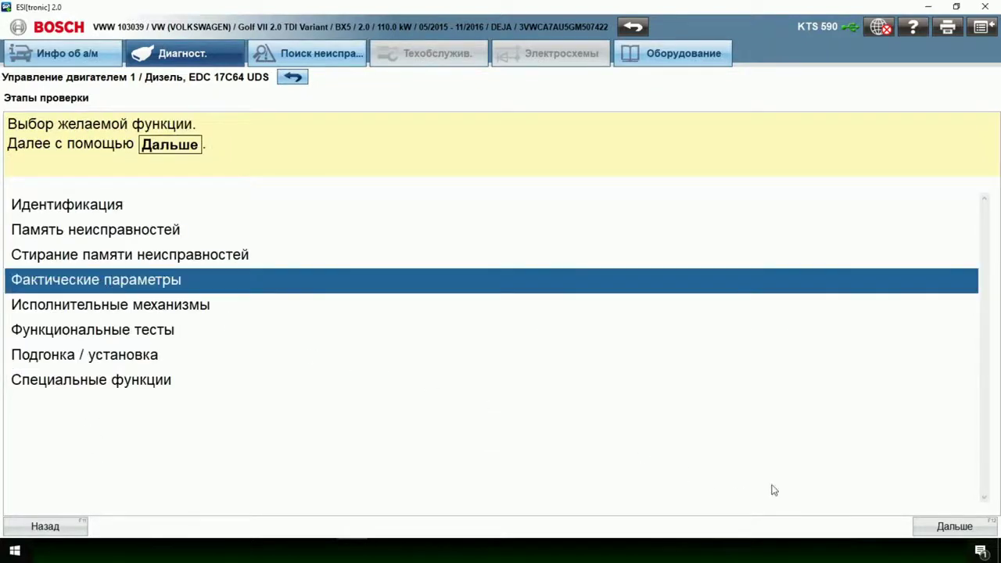
left_click(954, 526)
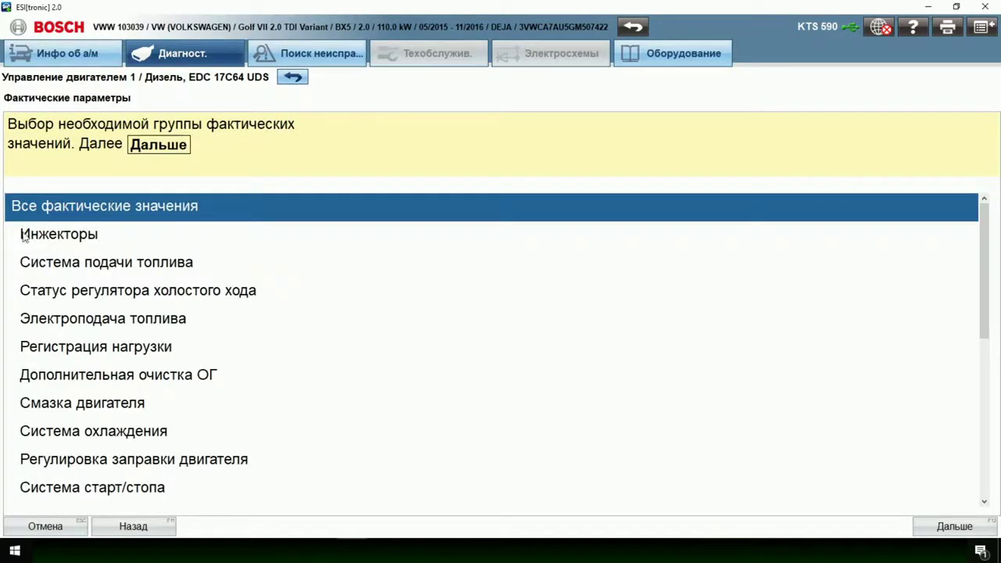
left_click(956, 527)
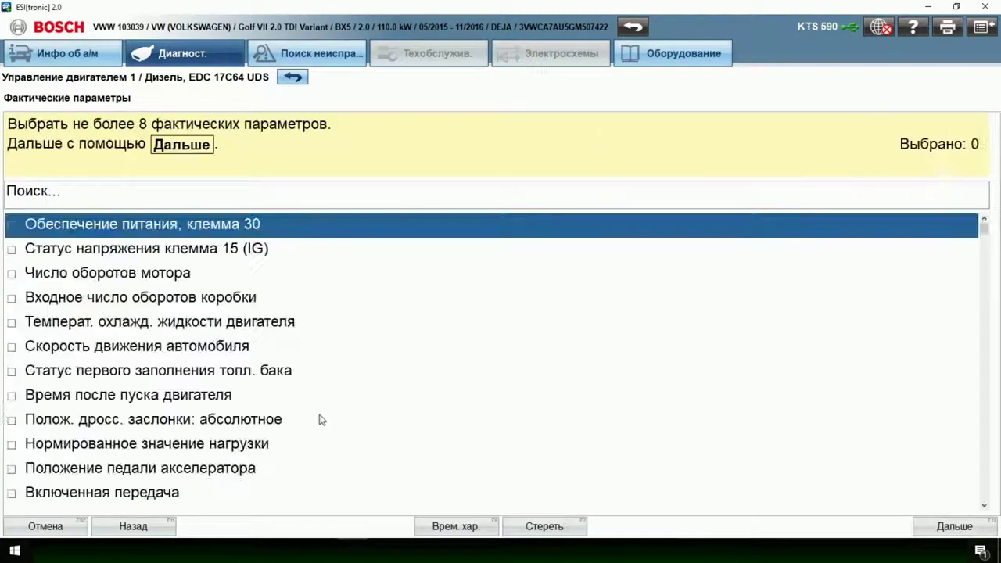
left_click(12, 273)
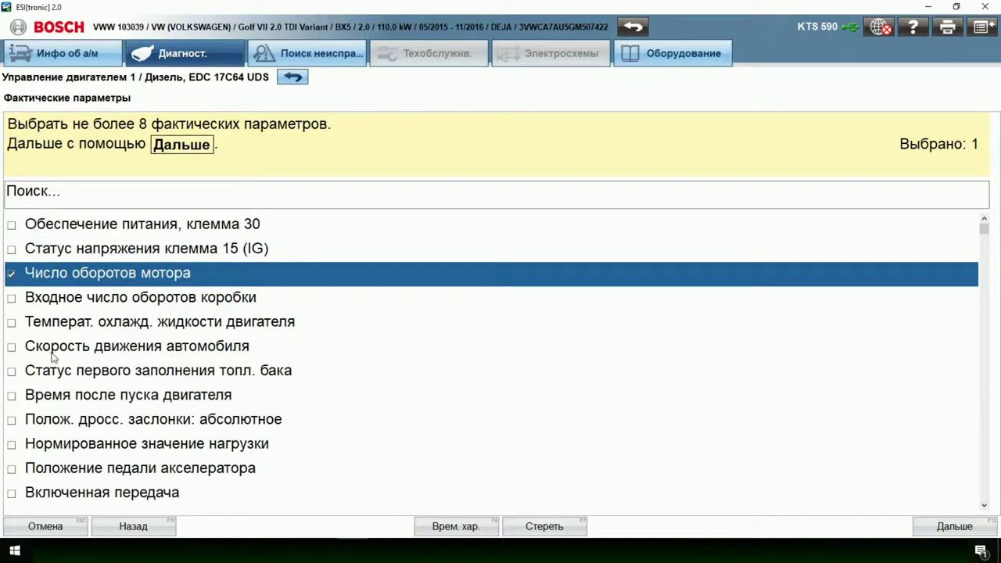
- Add the injection quantity deviation "Отклон. кол. впрыск. топлива" for cylinders 1, 2, 3 and 4 and display the live values
scroll(59, 367, "down", 1)
scroll(59, 371, "down", 2)
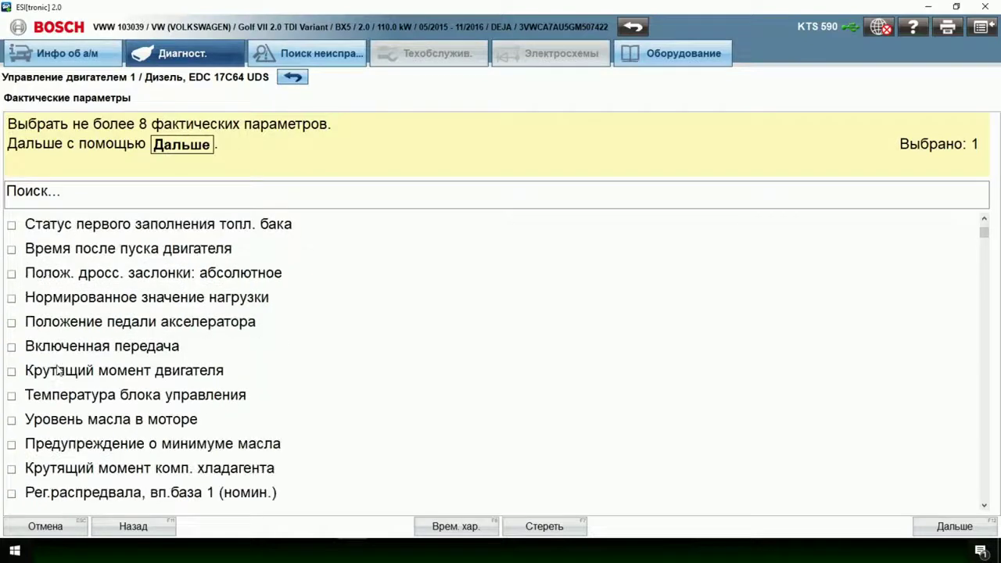
scroll(59, 370, "down", 5)
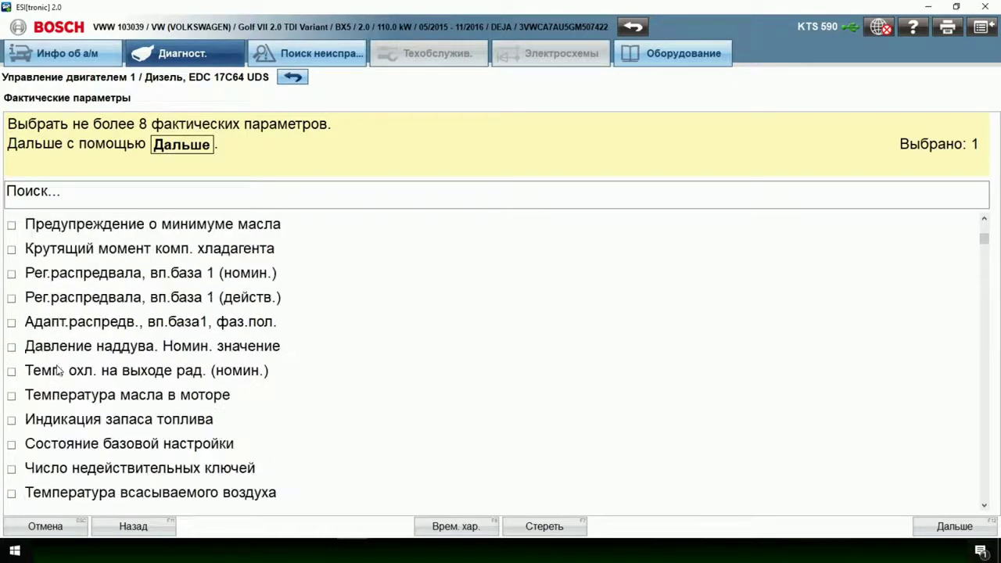
scroll(58, 371, "down", 2)
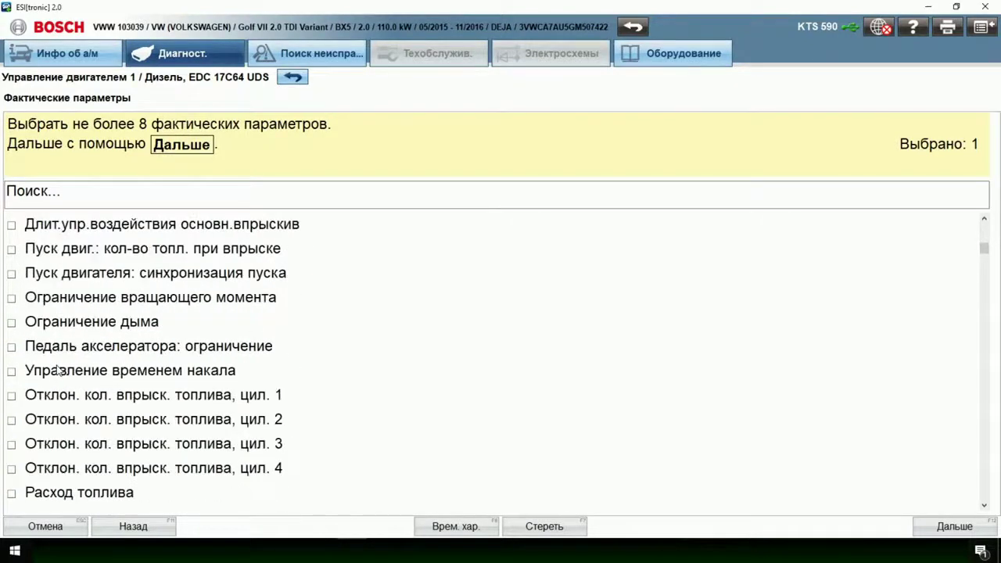
scroll(59, 371, "down", 1)
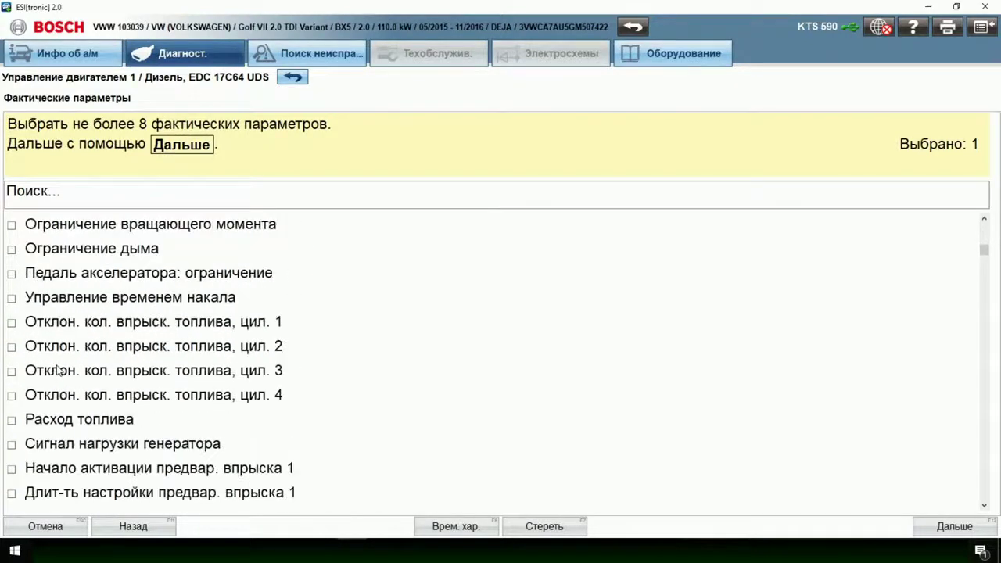
left_click(12, 323)
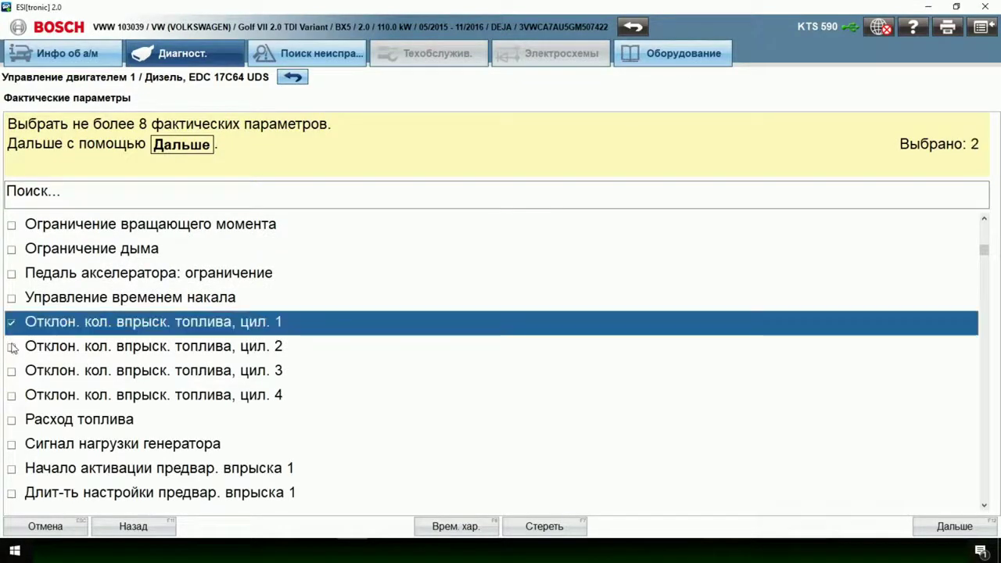
left_click(12, 347)
left_click(12, 371)
left_click(12, 395)
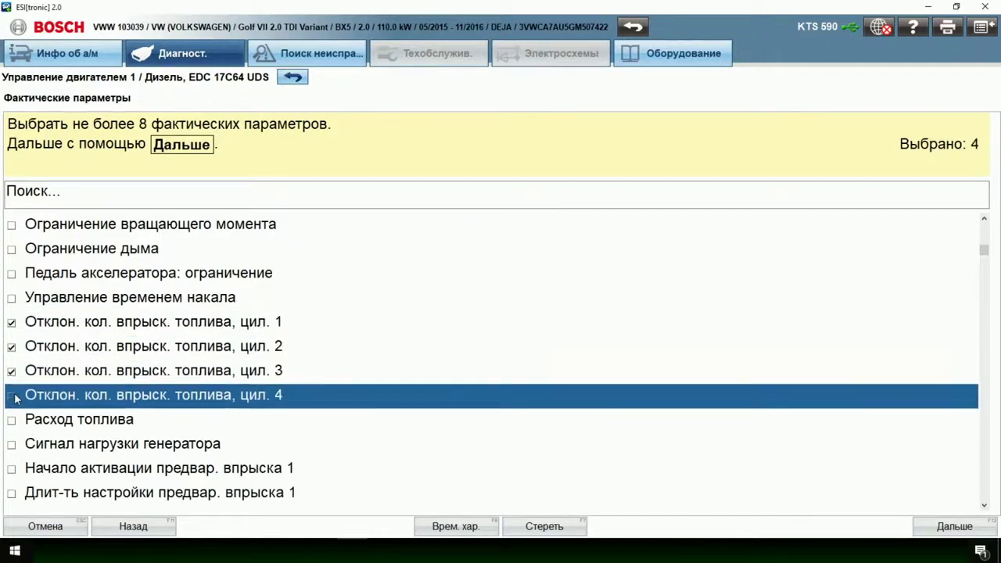
left_click(972, 529)
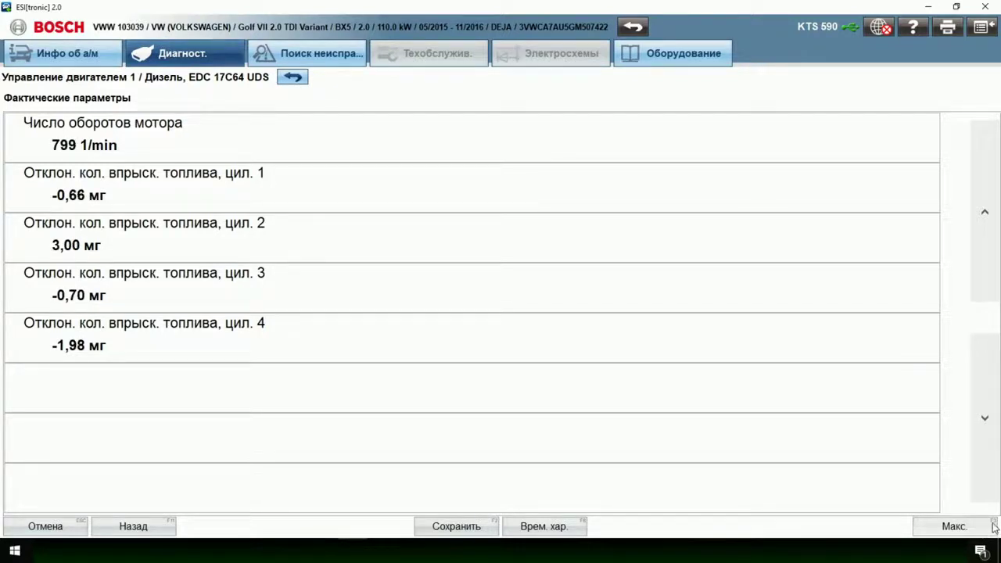
- Return to the parameter list, deselect the injection quantity deviations starting with cylinders 1 to 3, and leave the actual values
mouse_move(43, 222)
left_mouse_down()
mouse_move(23, 238)
mouse_move(98, 266)
mouse_move(119, 226)
mouse_move(88, 226)
left_mouse_up()
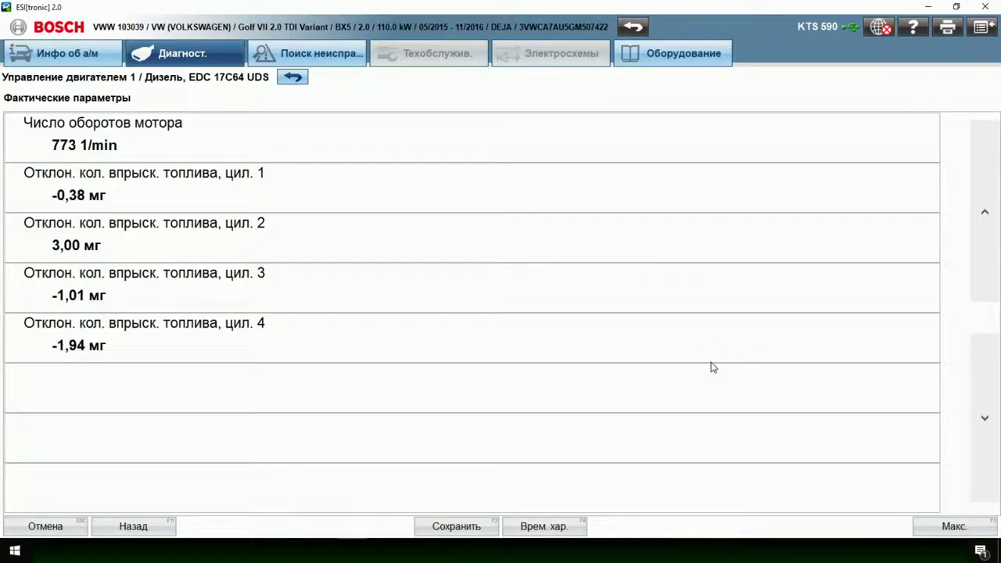
left_click(146, 530)
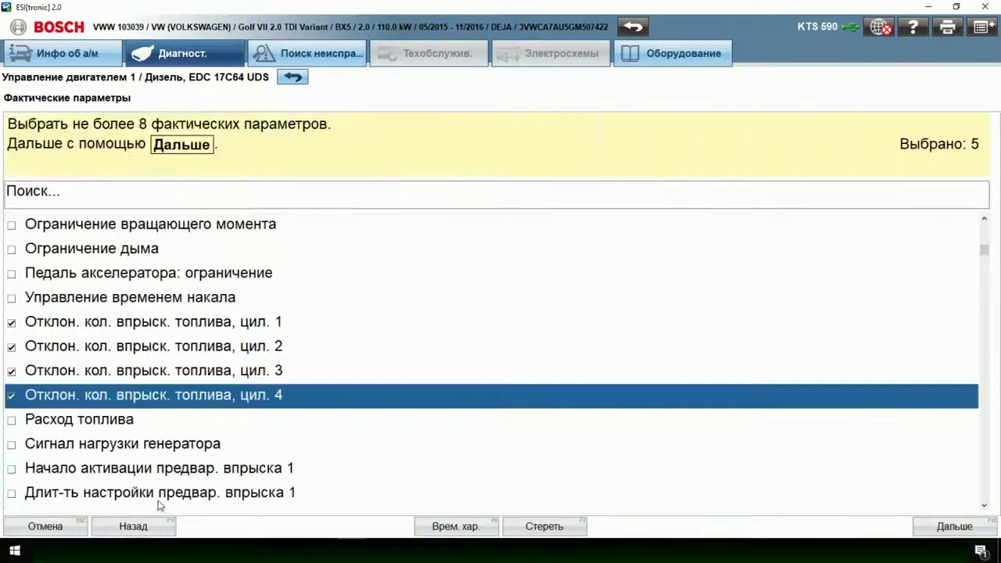
left_click(11, 323)
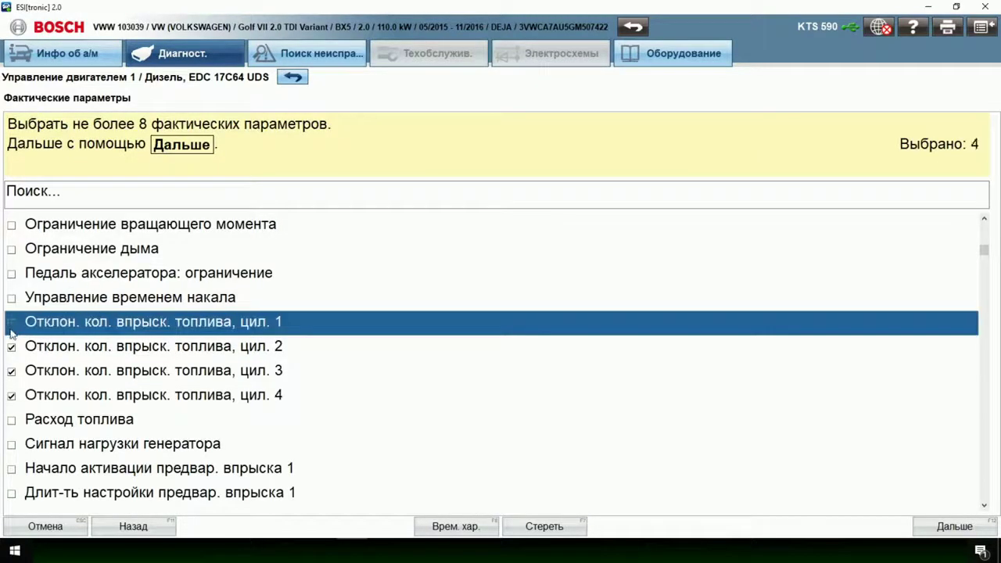
left_click(10, 346)
left_click(11, 370)
key("Escape")
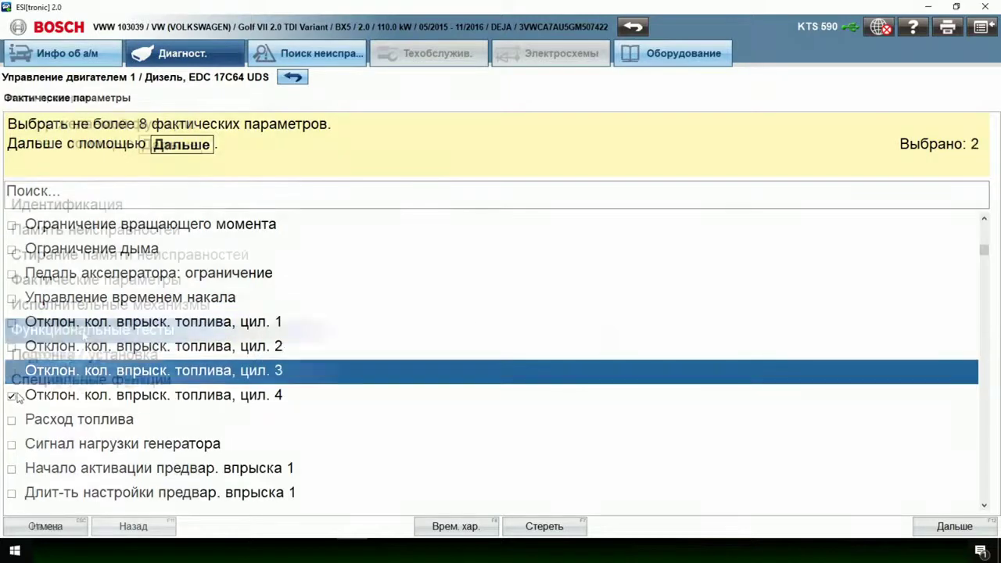
- Open the functional tests, choose the compression test "Тестирование сжатия", go through its instructions and start it
left_click(954, 526)
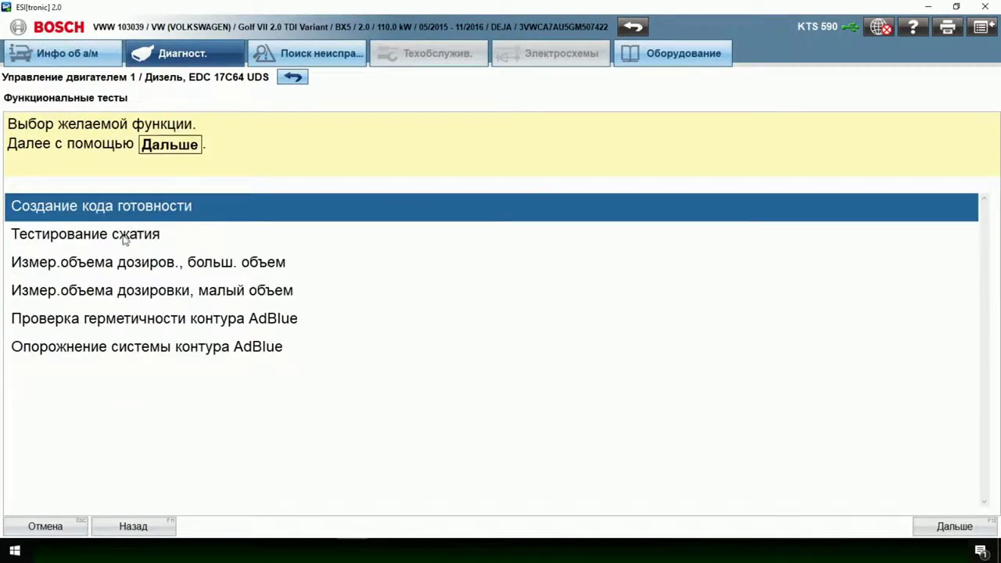
left_click(123, 236)
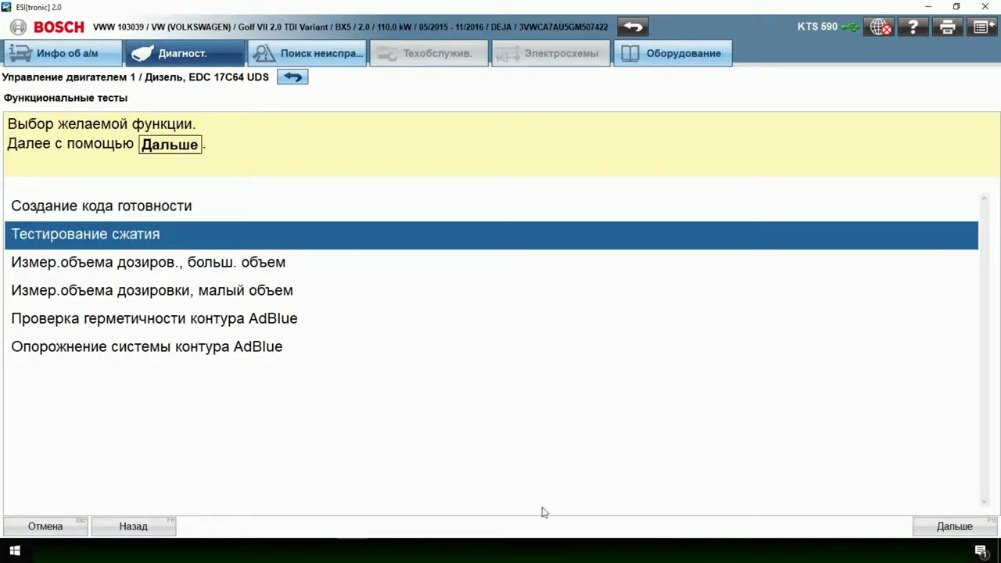
left_click(953, 527)
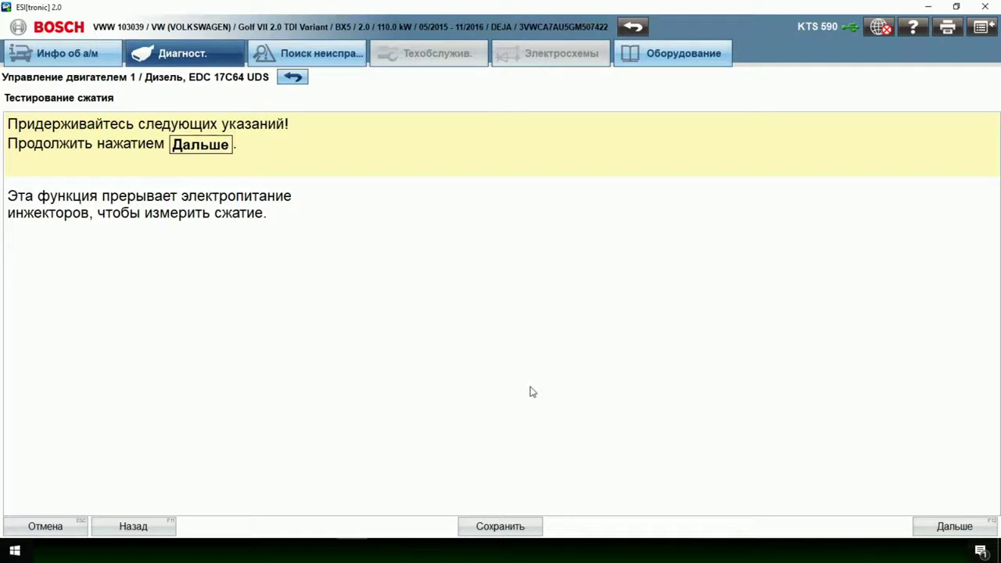
left_click(951, 528)
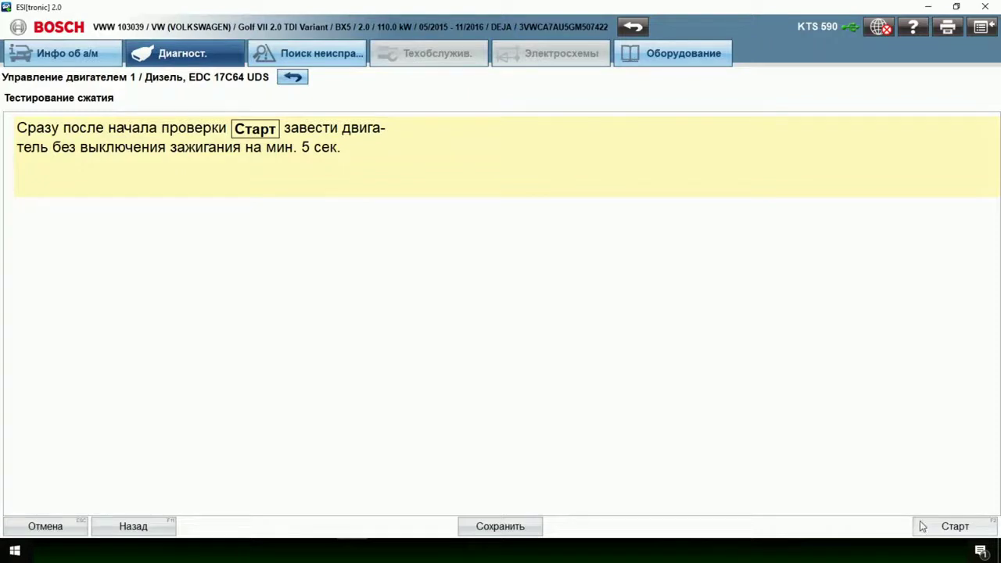
left_click(949, 526)
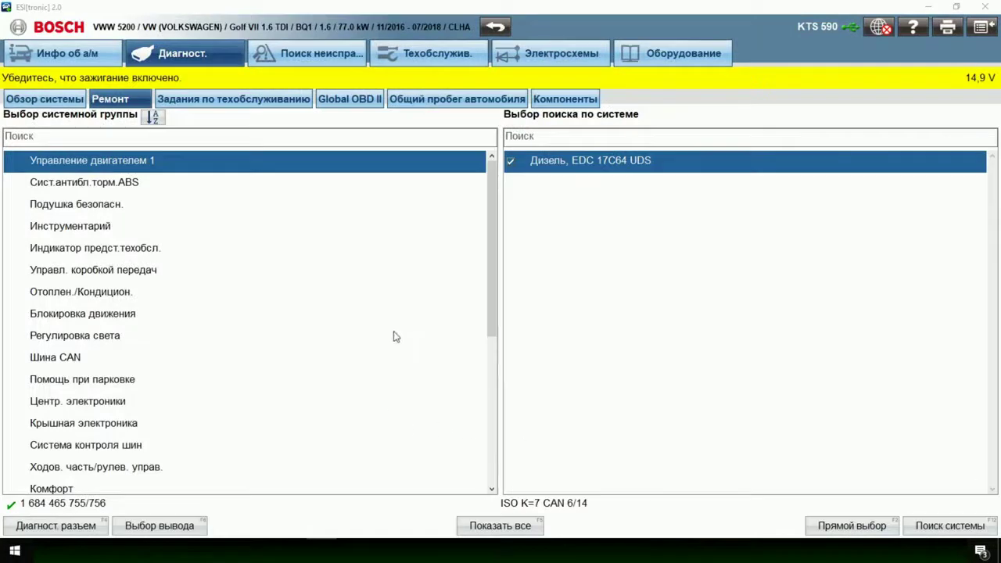
- In troubleshooting, choose "Система упр. двигателем" with EDC 17C64 UDS and open the SIS troubleshooting guide for Euro 5 vehicles
left_click(321, 54)
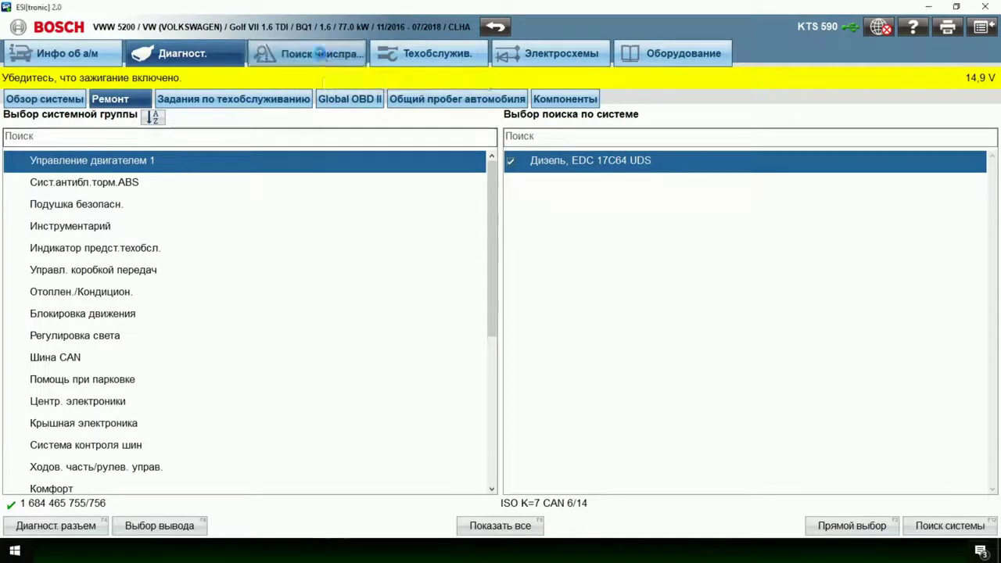
scroll(204, 299, "down", 2)
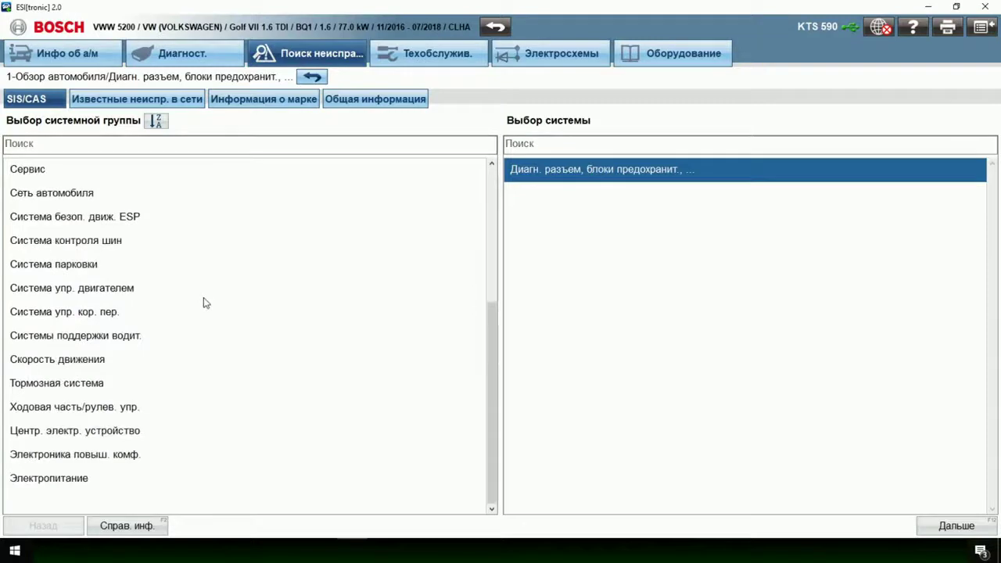
left_click(129, 294)
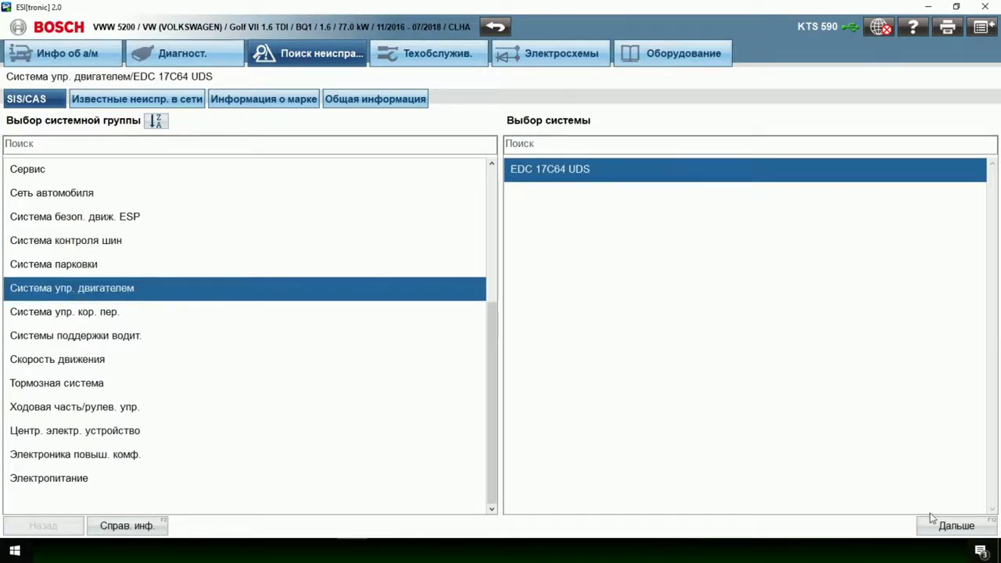
left_click(956, 526)
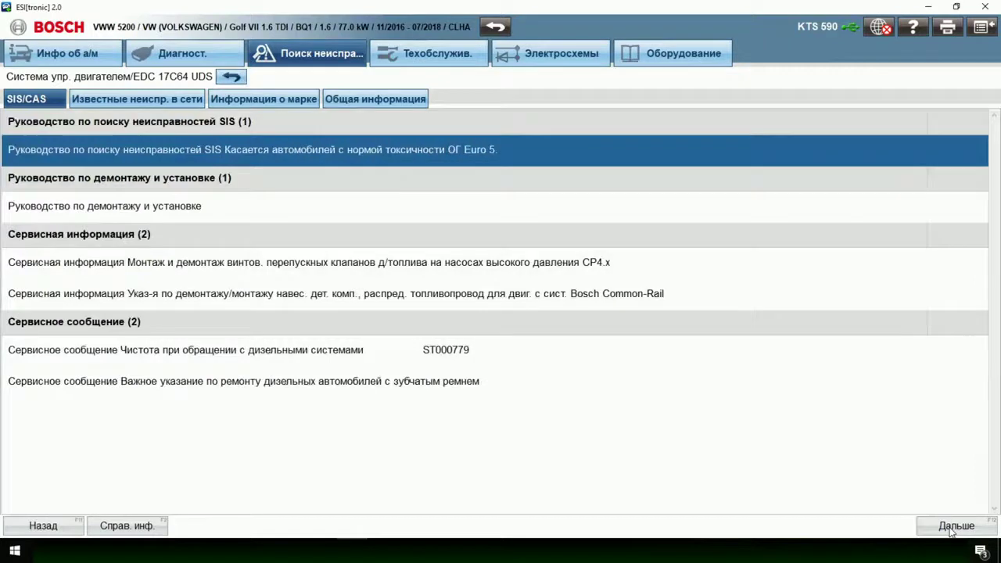
left_click(948, 529)
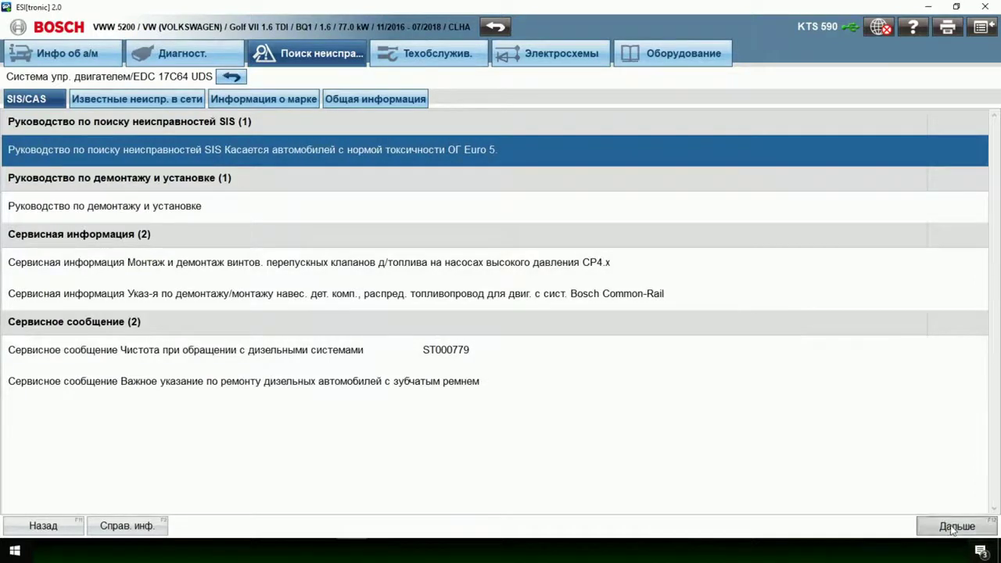
- Open the "Функциональные тесты" chapter of the SIS guide and read through the compression test "Тестирование сжатия" description to its end
left_click(527, 348)
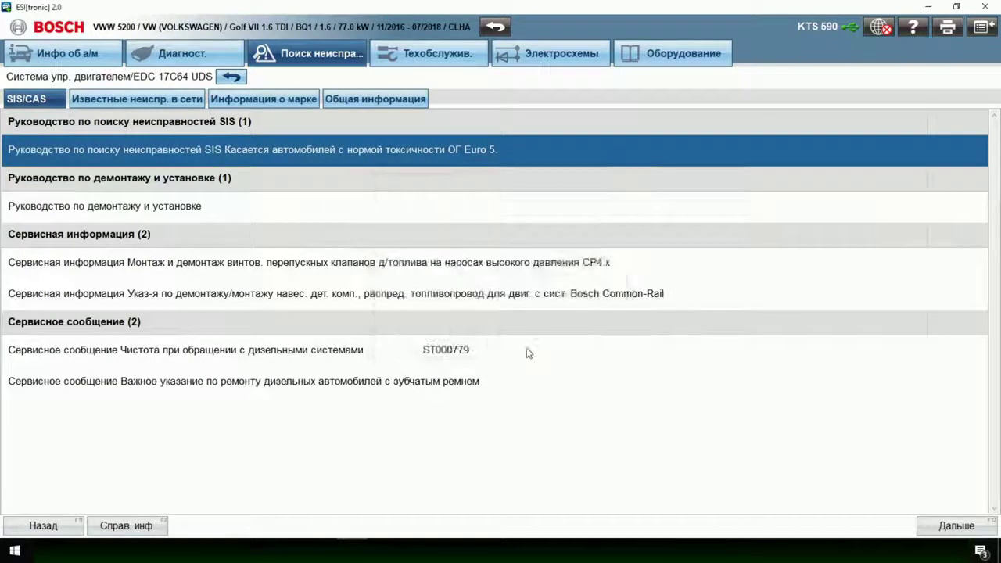
scroll(189, 357, "down", 3)
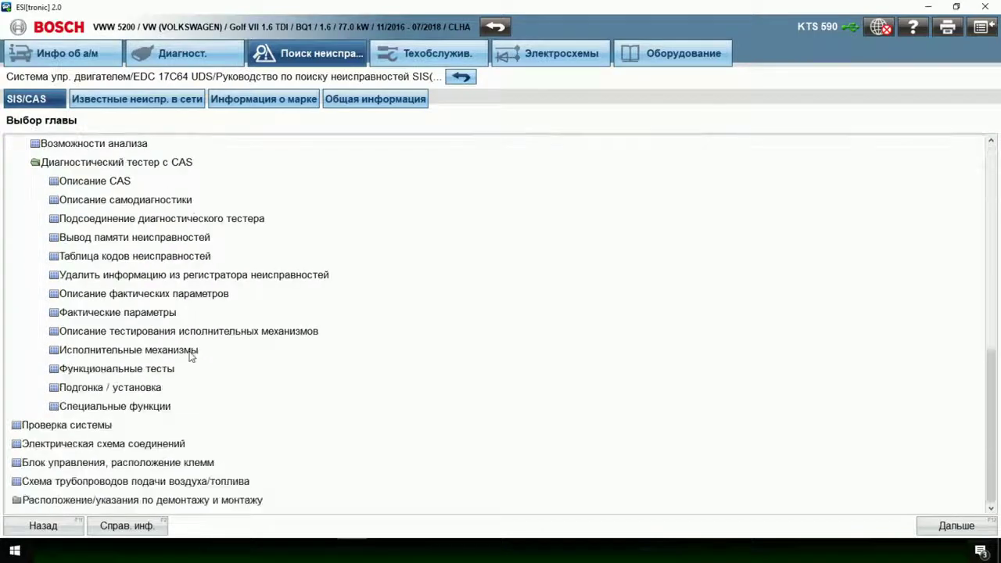
left_click(121, 373)
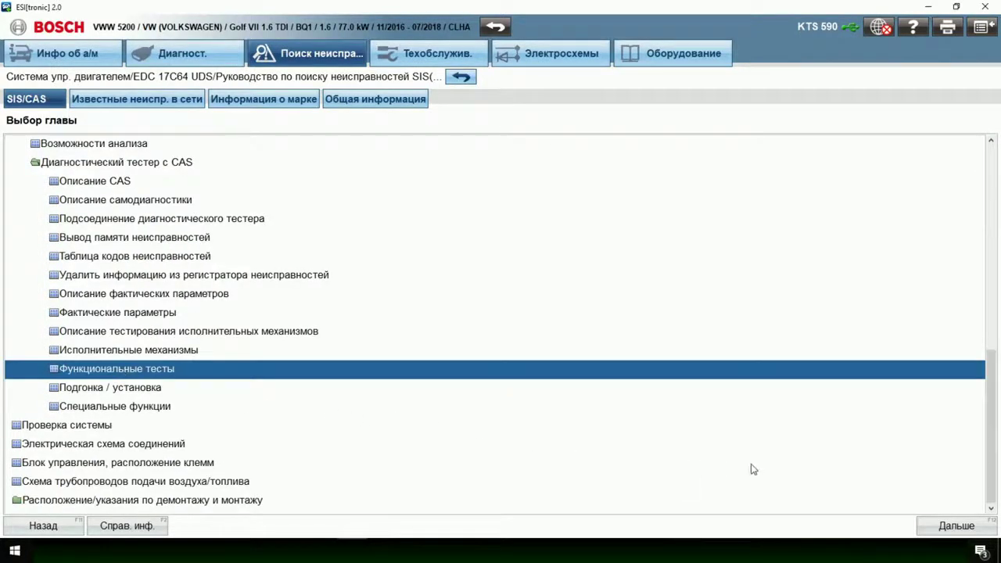
left_click(959, 525)
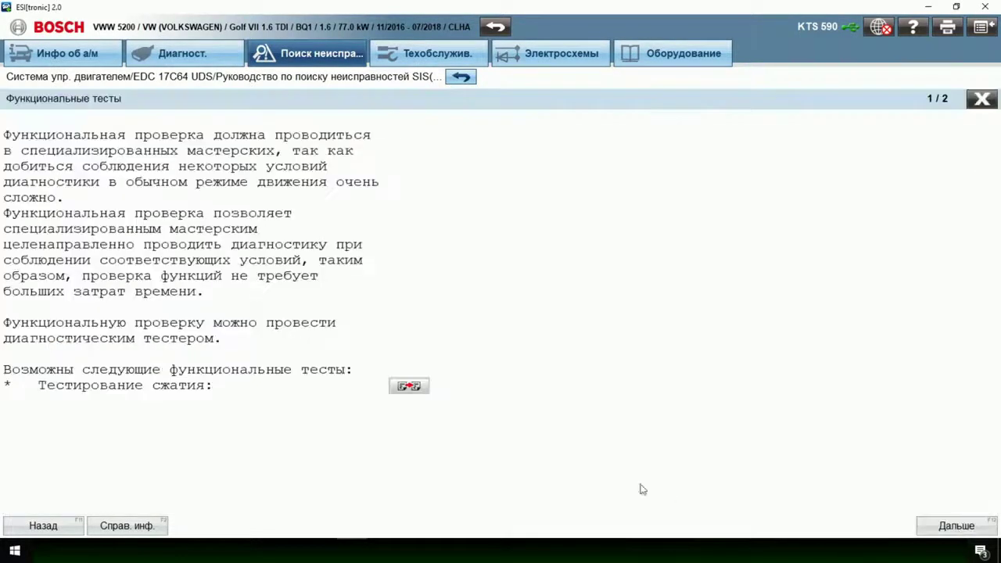
left_click(410, 387)
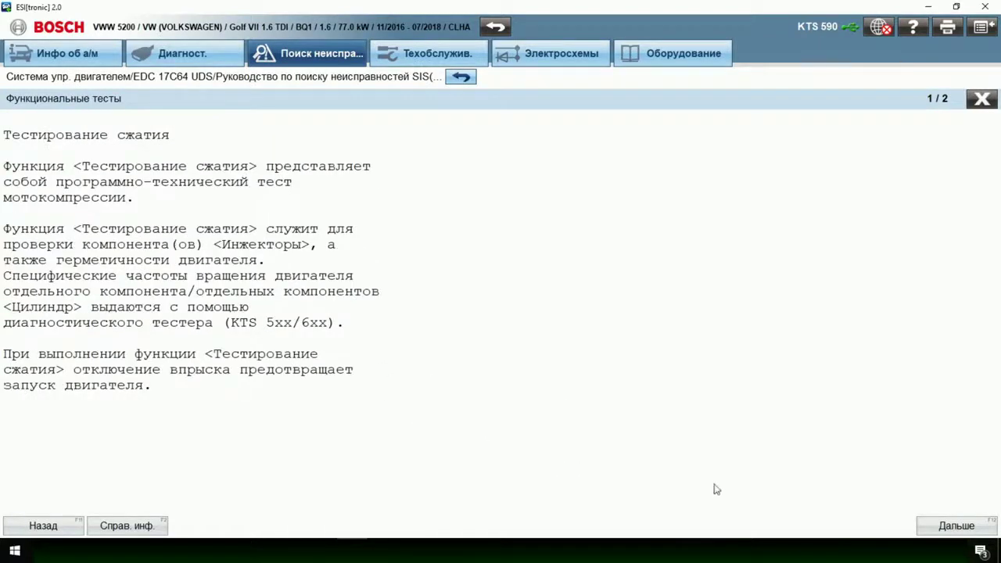
left_click(938, 526)
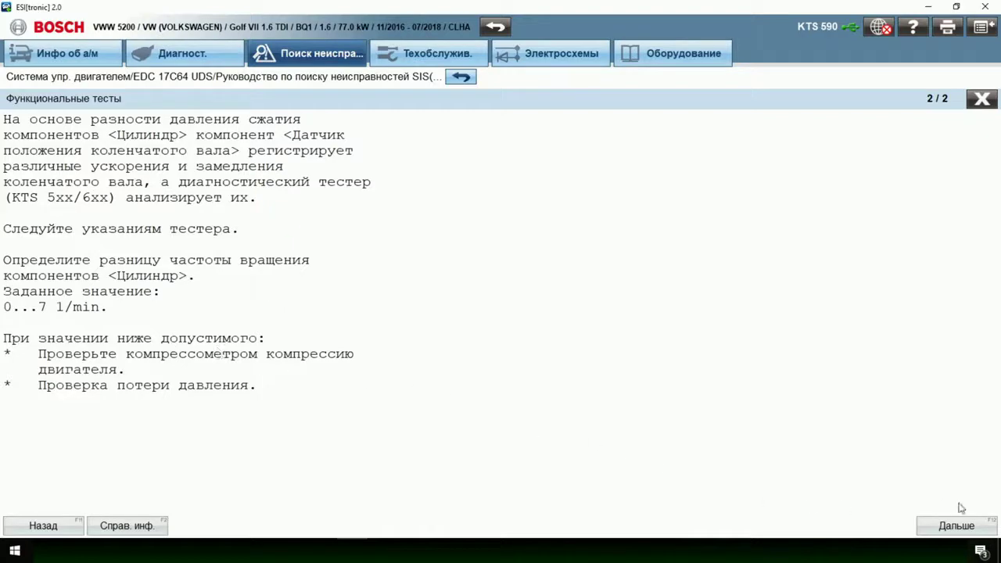
left_click(968, 533)
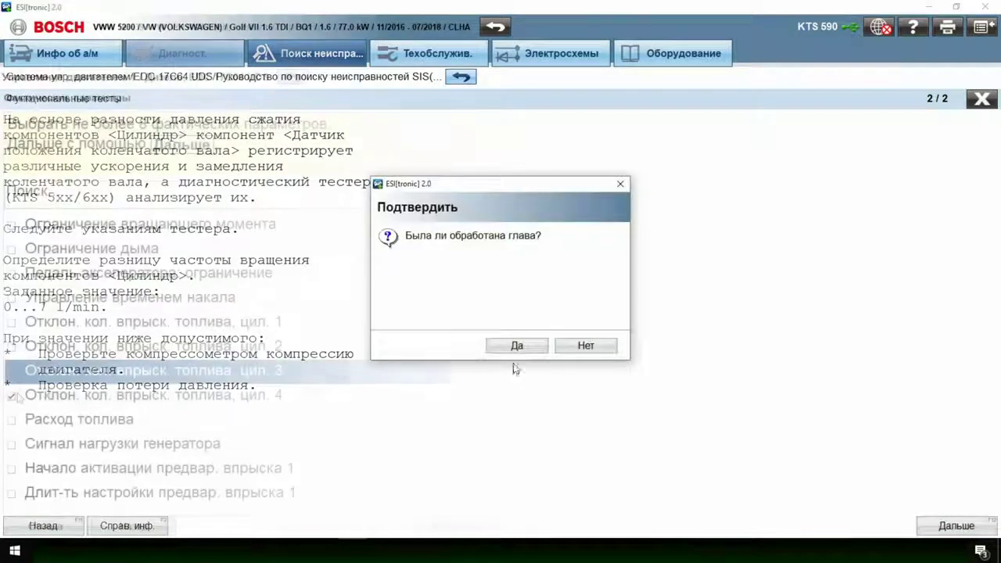
- Add the rail pressure calibration points "точка калиб. давл. магист." 1, 2 and 3 for injectors 1 and 2 and display the live values
scroll(133, 412, "down", 10)
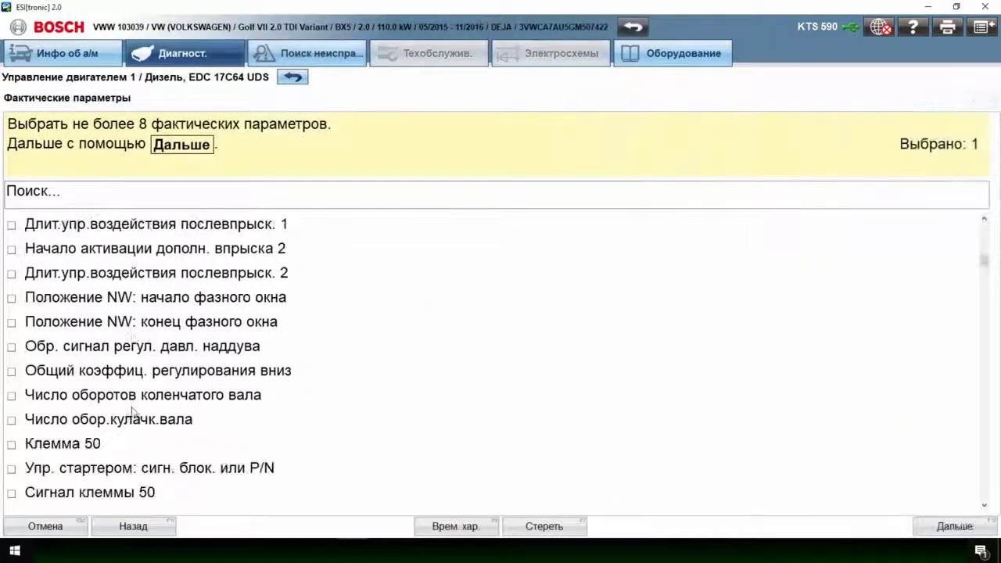
scroll(133, 412, "down", 4)
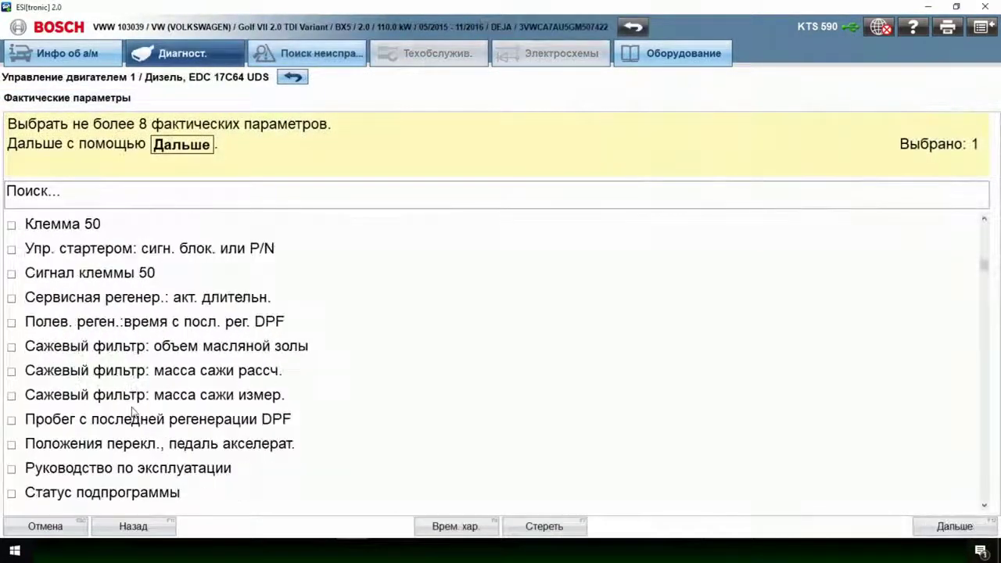
scroll(133, 412, "down", 12)
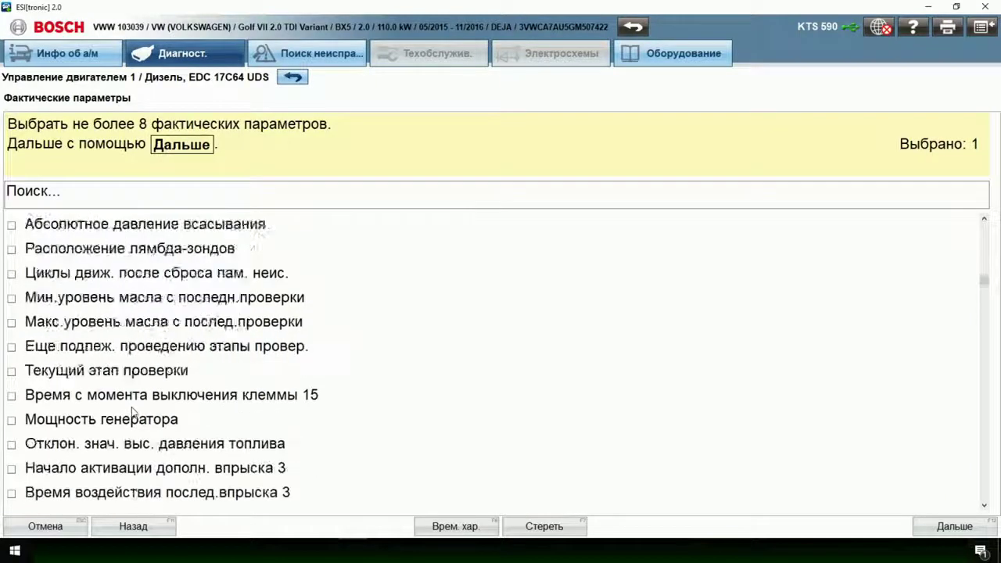
left_click(11, 347)
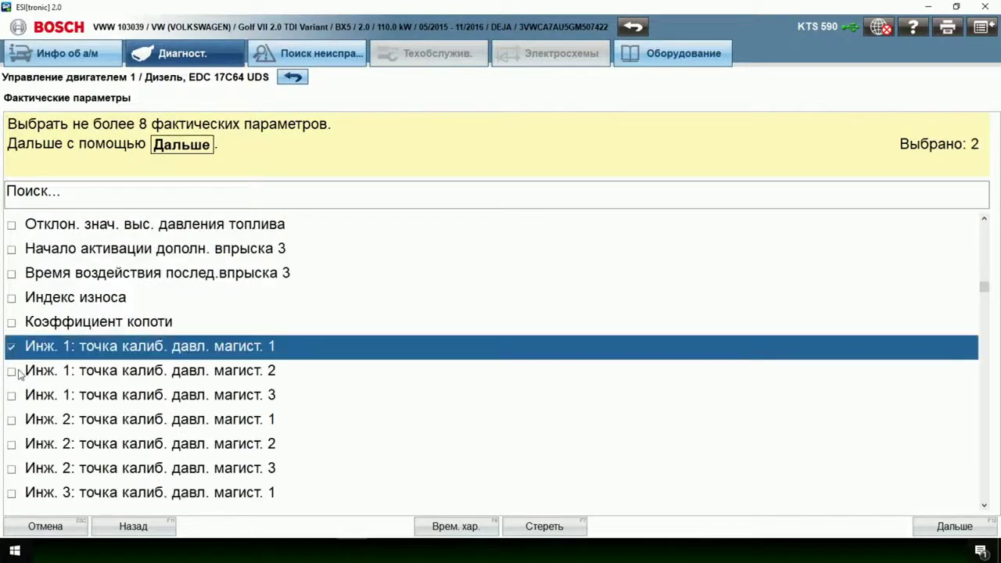
left_click(12, 371)
left_click(12, 396)
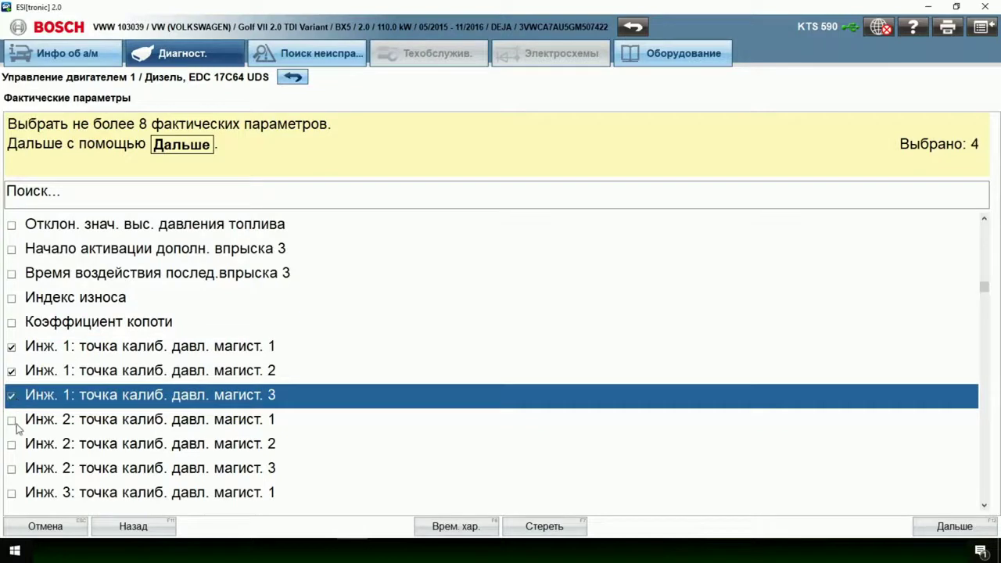
left_click(11, 421)
left_click(12, 445)
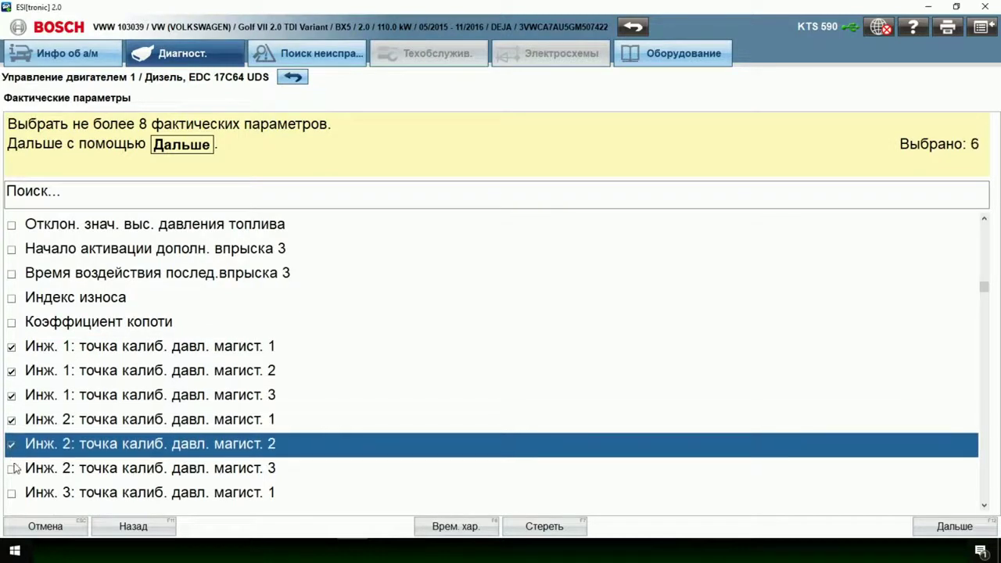
left_click(13, 469)
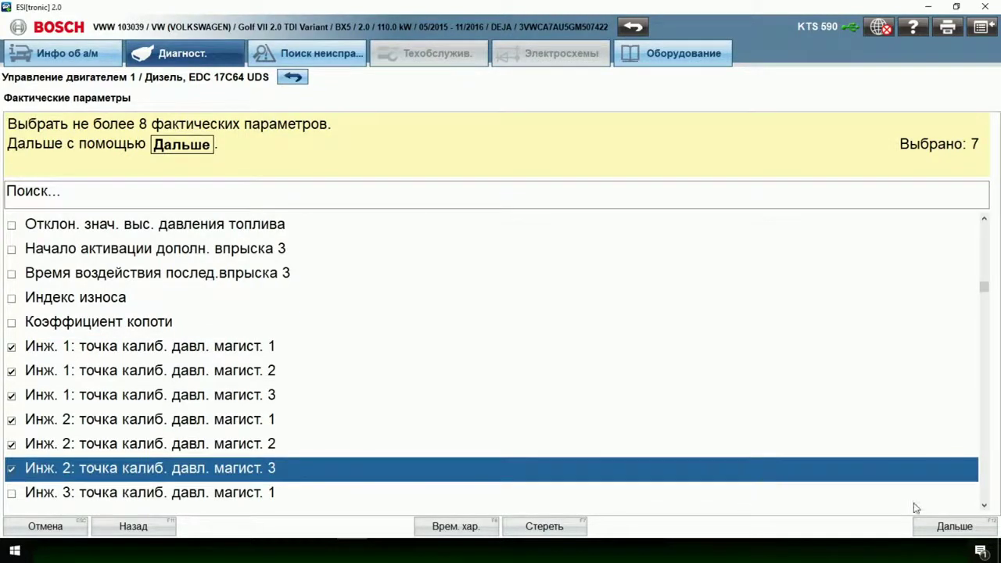
left_click(952, 526)
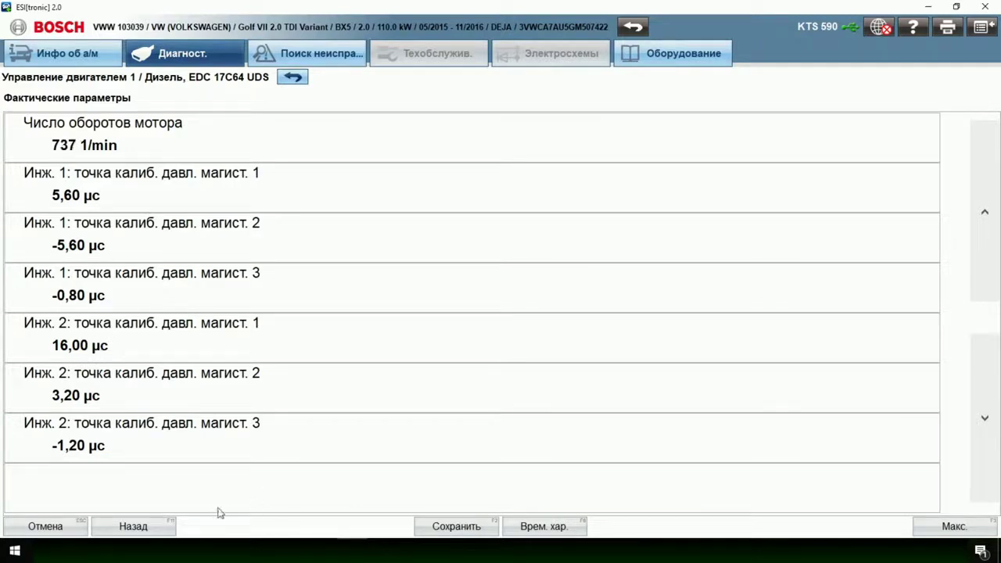
- Return to the parameter selection and deselect rail pressure calibration points 1 to 3 of injectors 1 and 2
left_click(157, 527)
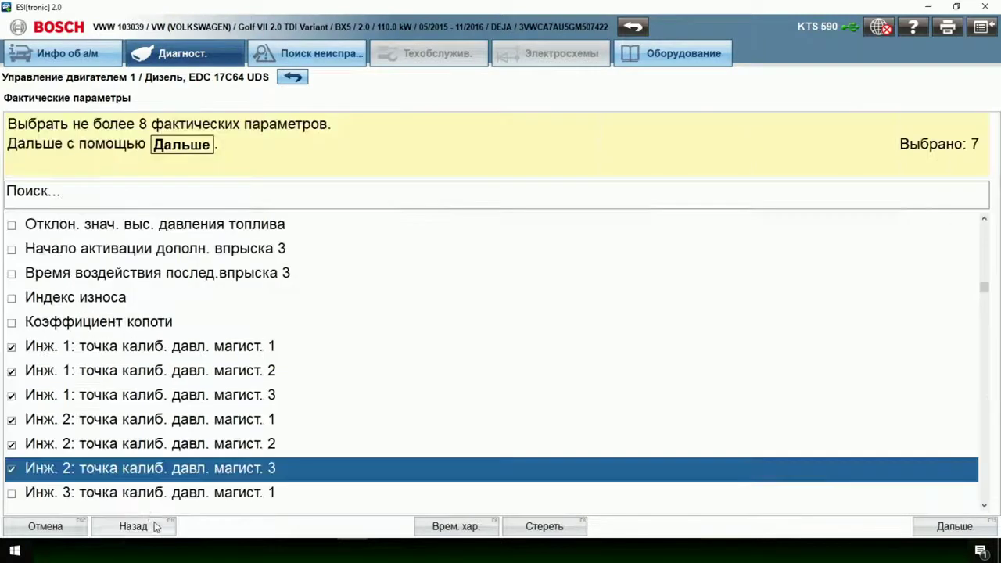
left_click(12, 347)
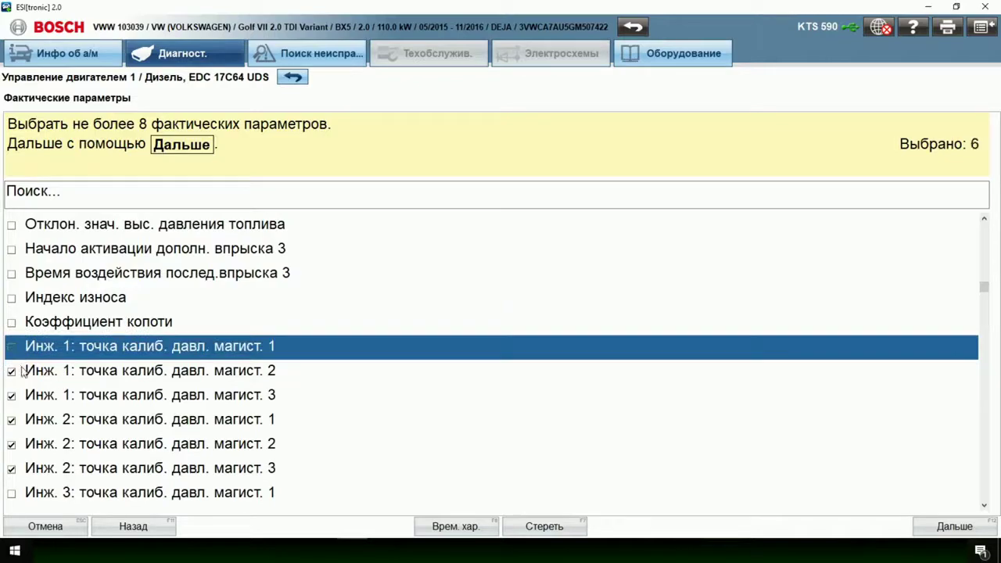
left_click(12, 371)
left_click(12, 395)
left_click(12, 420)
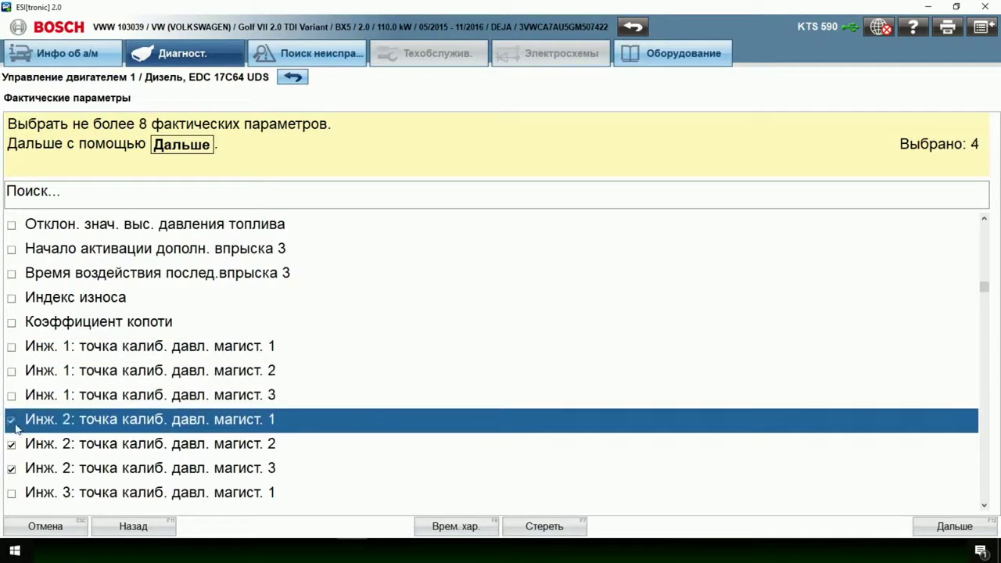
left_click(12, 445)
left_click(12, 469)
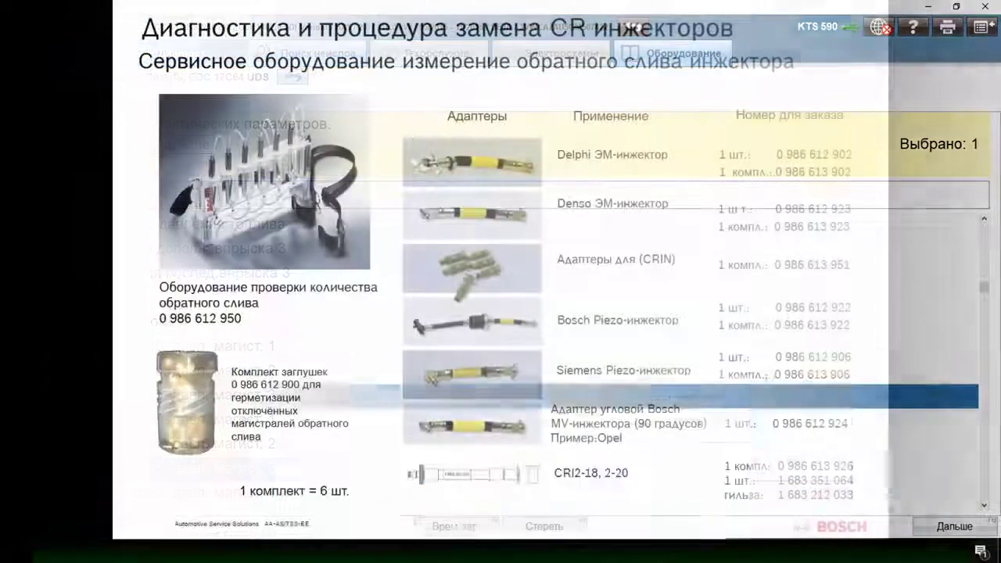